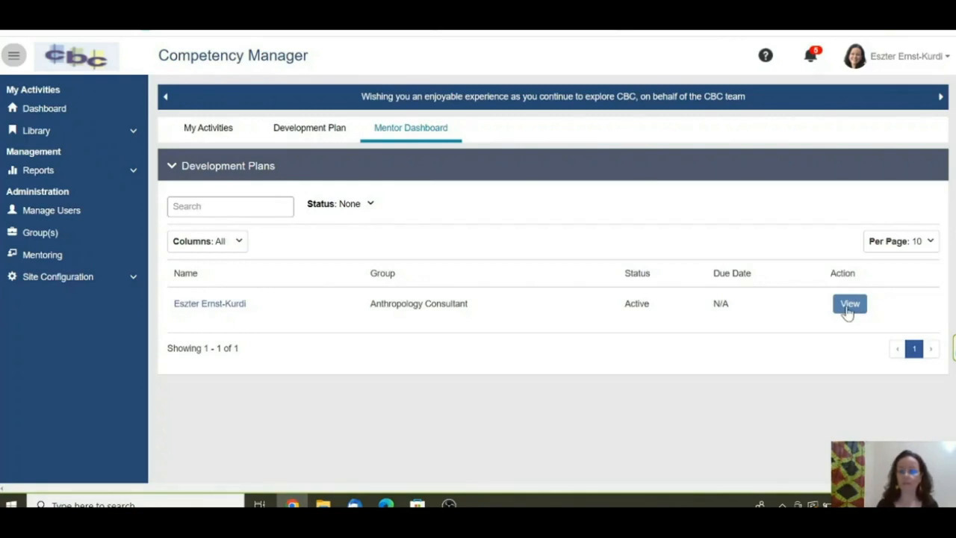
Step: Open the active Anthropology Consultant mentee's development plan from the mentor's list of plans
{"action": "left_click", "coordinate": [848, 306]}
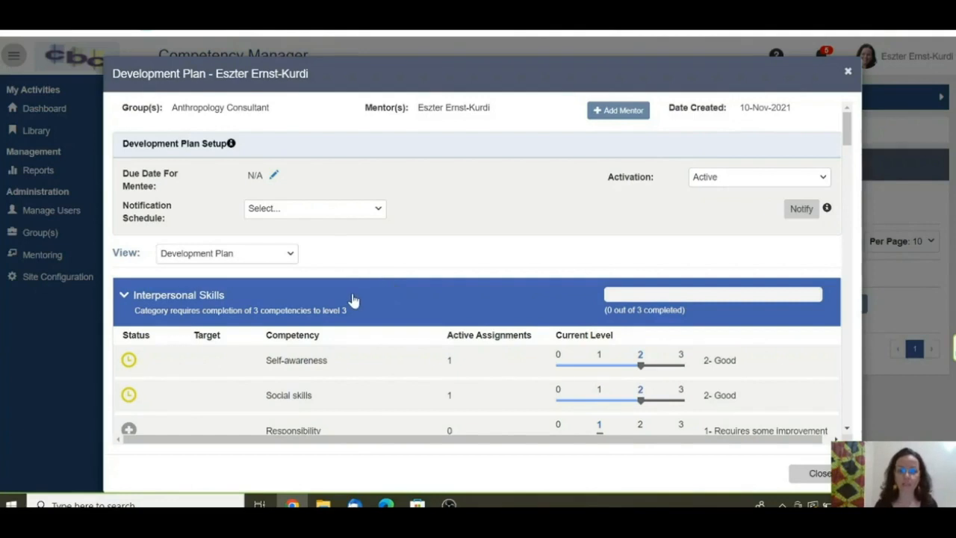
{"action": "scroll", "coordinate": [353, 299], "scroll_direction": "down", "scroll_amount": 1}
{"action": "scroll", "coordinate": [354, 299], "scroll_direction": "down", "scroll_amount": 1}
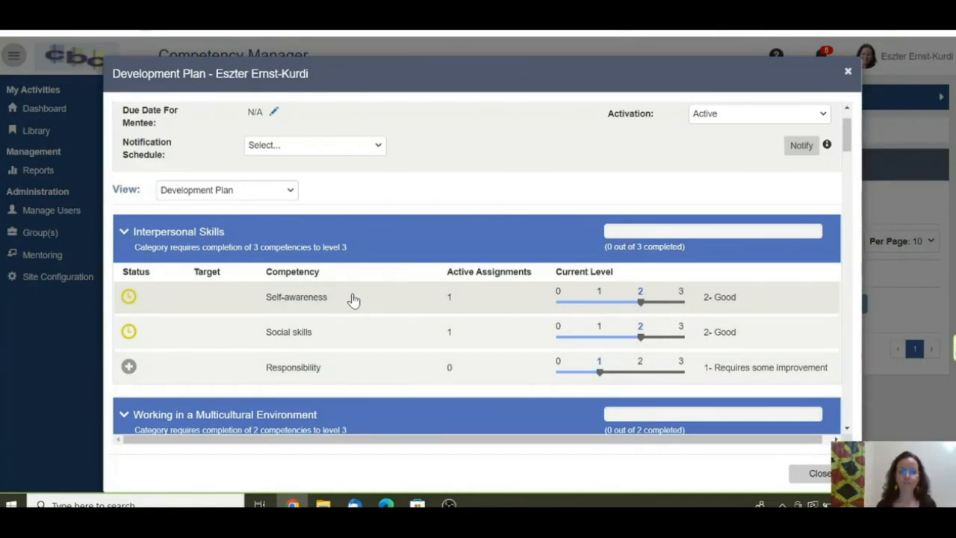
Step: Expand the Self-awareness competency under Interpersonal Skills and review its components, instructions and resources
{"action": "left_click", "coordinate": [215, 302]}
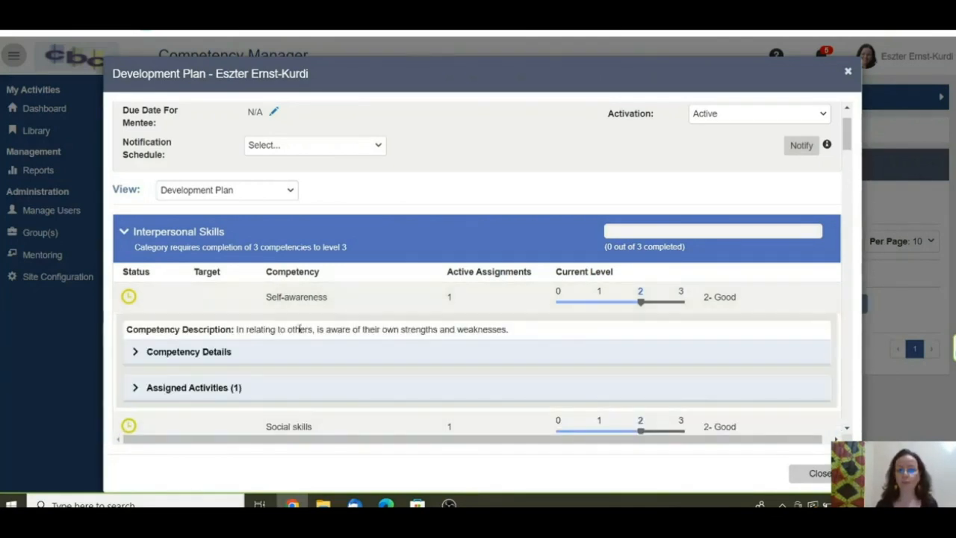
{"action": "scroll", "coordinate": [299, 328], "scroll_direction": "down", "scroll_amount": 1}
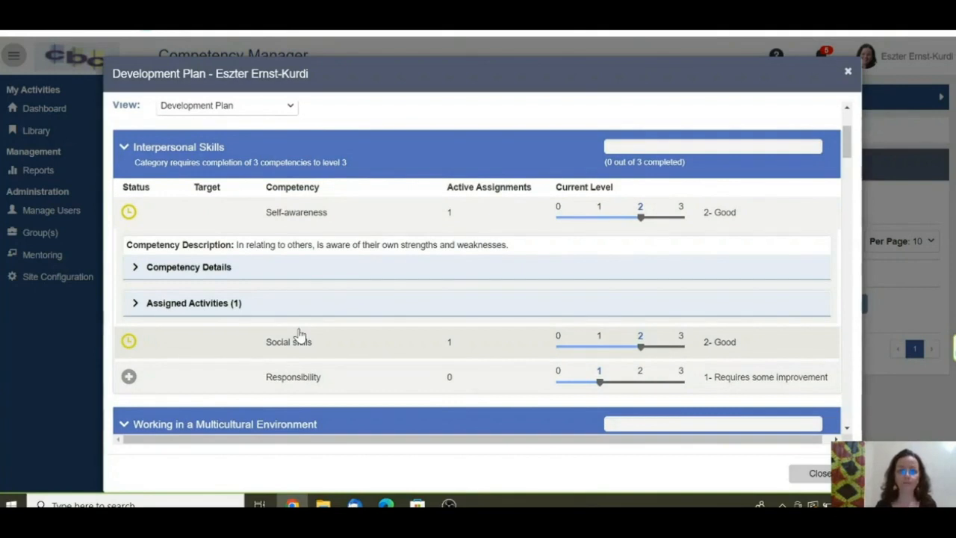
{"action": "left_click", "coordinate": [203, 273]}
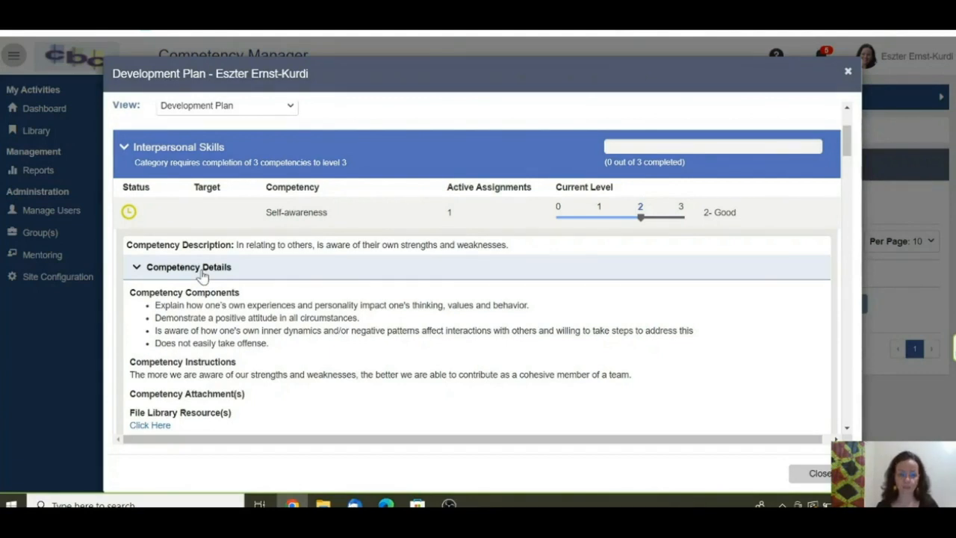
{"action": "scroll", "coordinate": [202, 275], "scroll_direction": "down", "scroll_amount": 2}
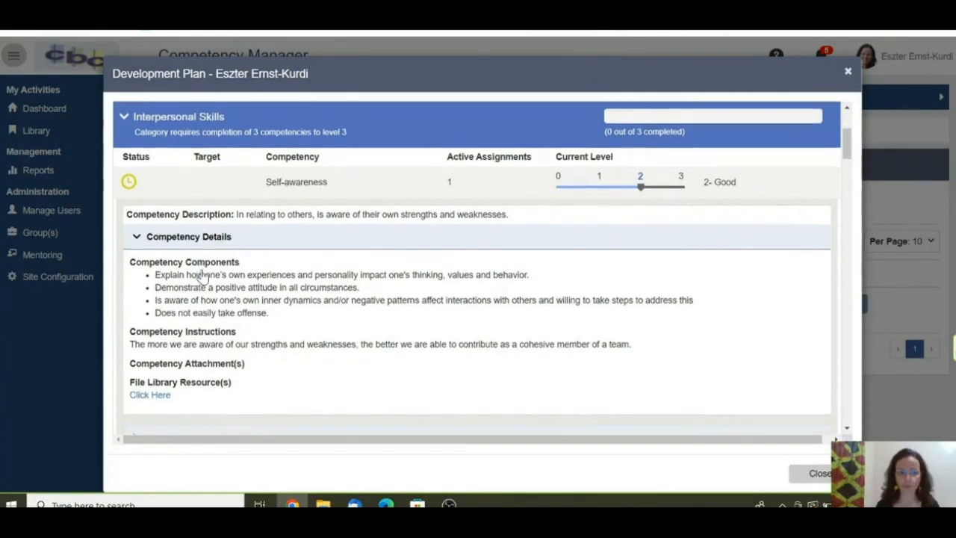
{"action": "scroll", "coordinate": [202, 275], "scroll_direction": "down", "scroll_amount": 1}
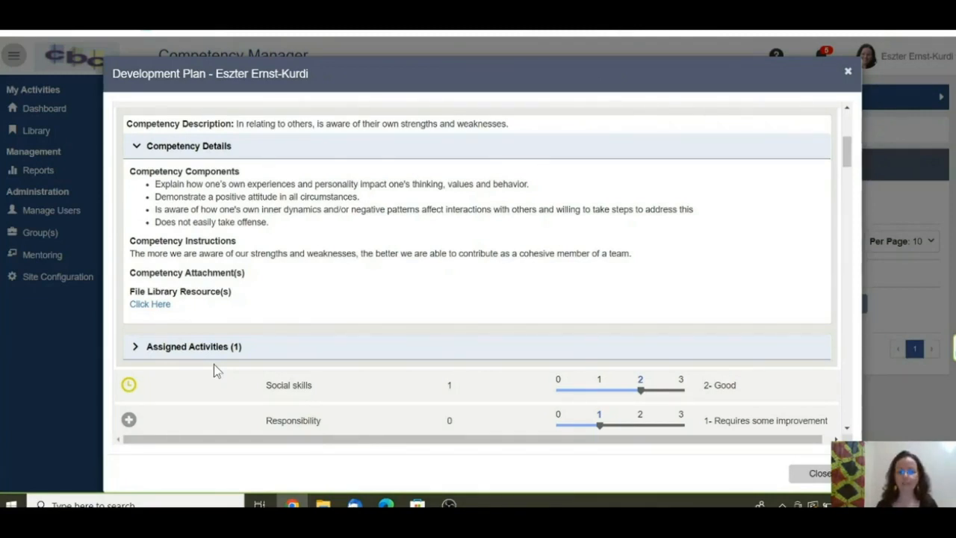
Step: Expand the Multicultural Working competency under Working in a Multicultural Environment and show its assigned activities
{"action": "scroll", "coordinate": [213, 366], "scroll_direction": "down", "scroll_amount": 3}
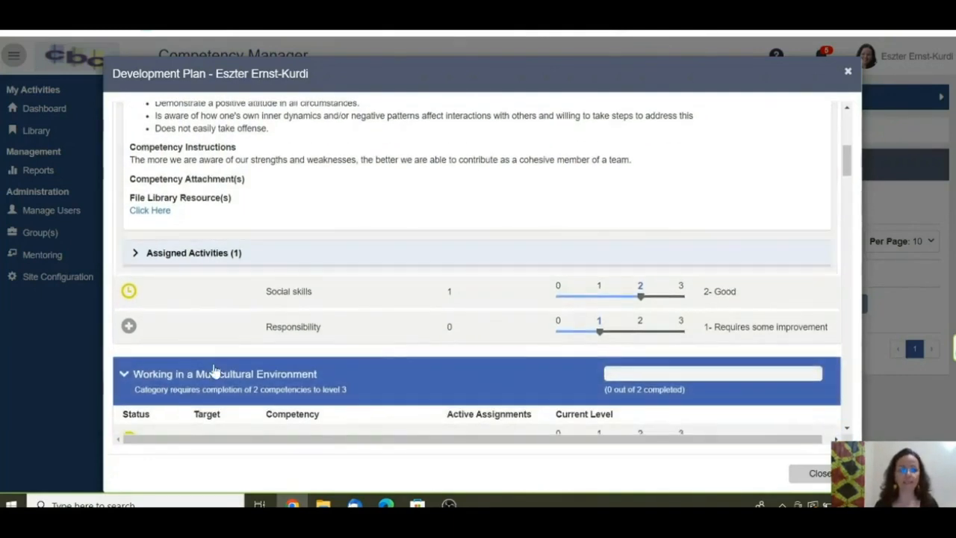
{"action": "scroll", "coordinate": [214, 370], "scroll_direction": "down", "scroll_amount": 2}
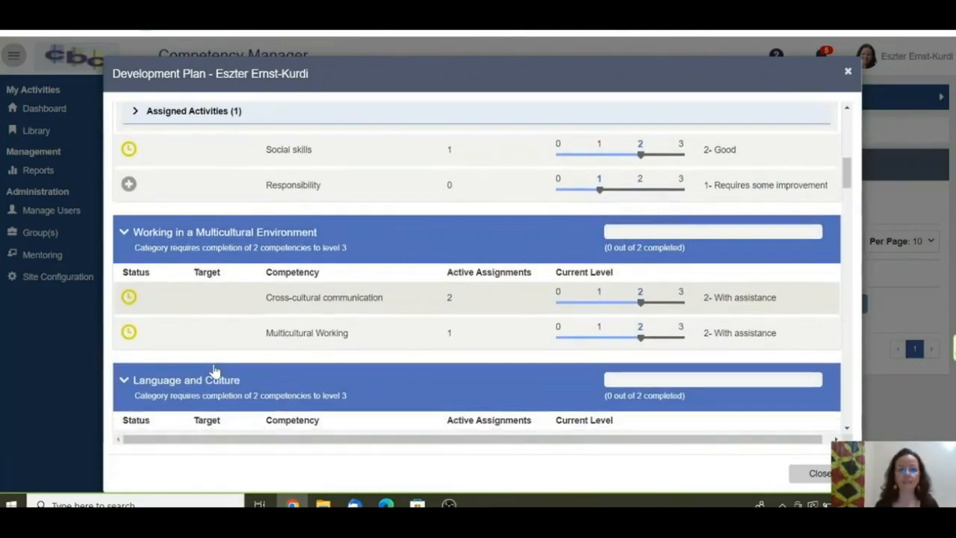
{"action": "scroll", "coordinate": [214, 370], "scroll_direction": "down", "scroll_amount": 1}
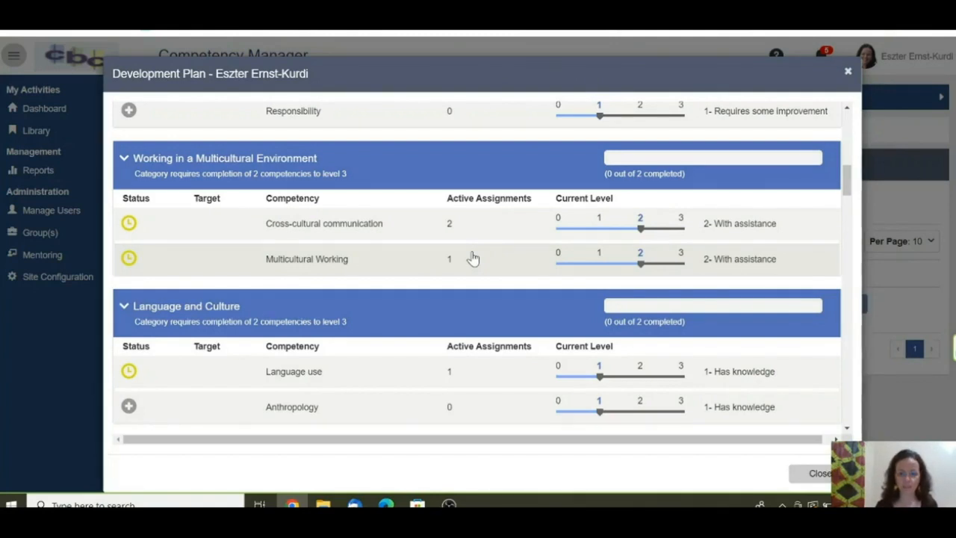
{"action": "left_click", "coordinate": [411, 266]}
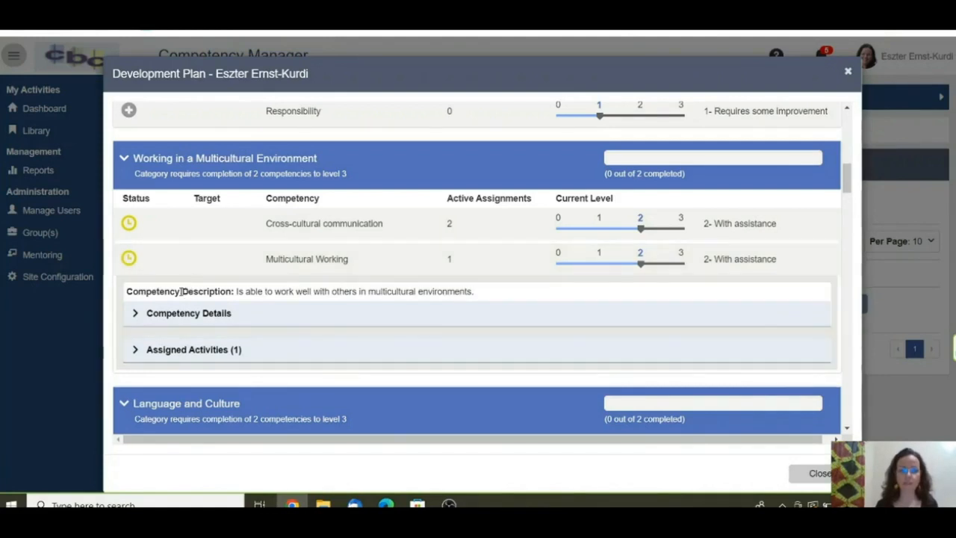
{"action": "left_click", "coordinate": [205, 360]}
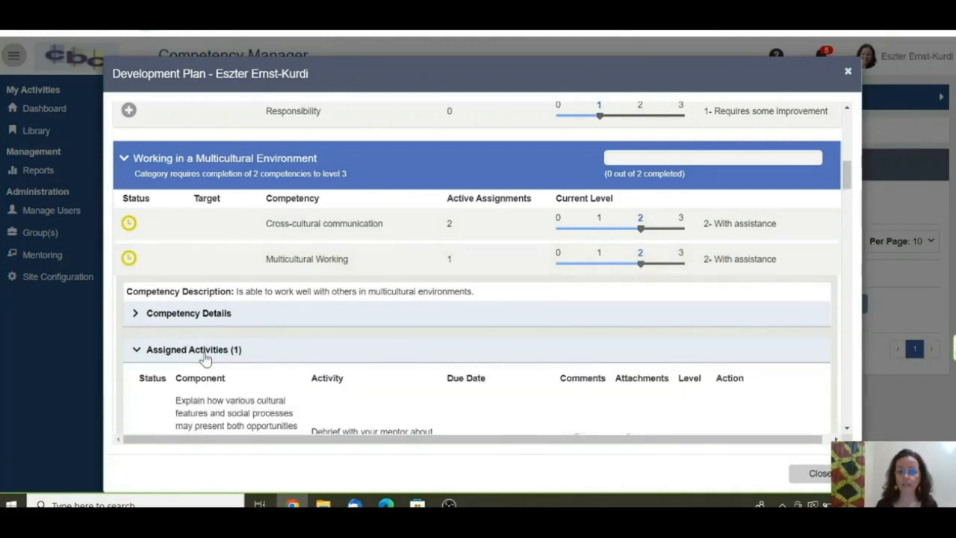
{"action": "scroll", "coordinate": [206, 360], "scroll_direction": "down", "scroll_amount": 1}
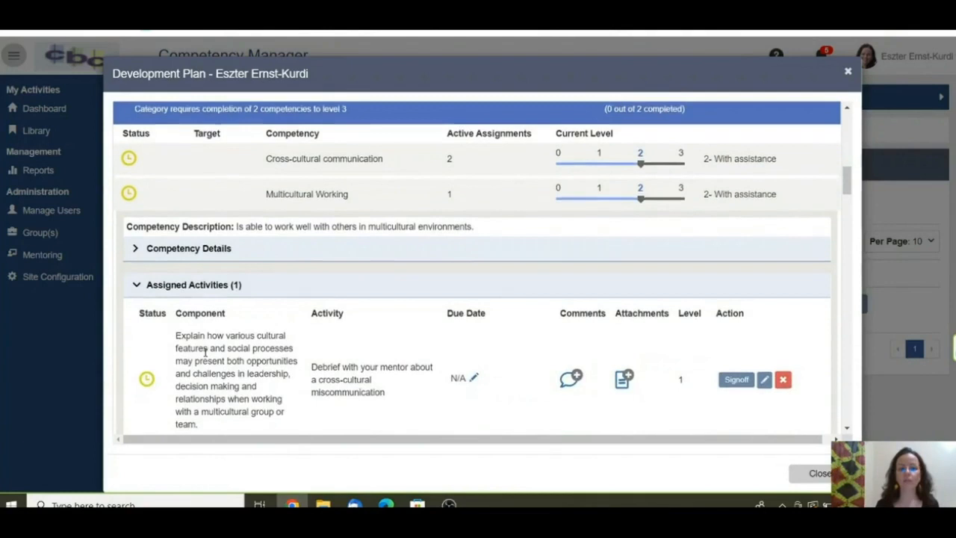
{"action": "scroll", "coordinate": [205, 360], "scroll_direction": "down", "scroll_amount": 1}
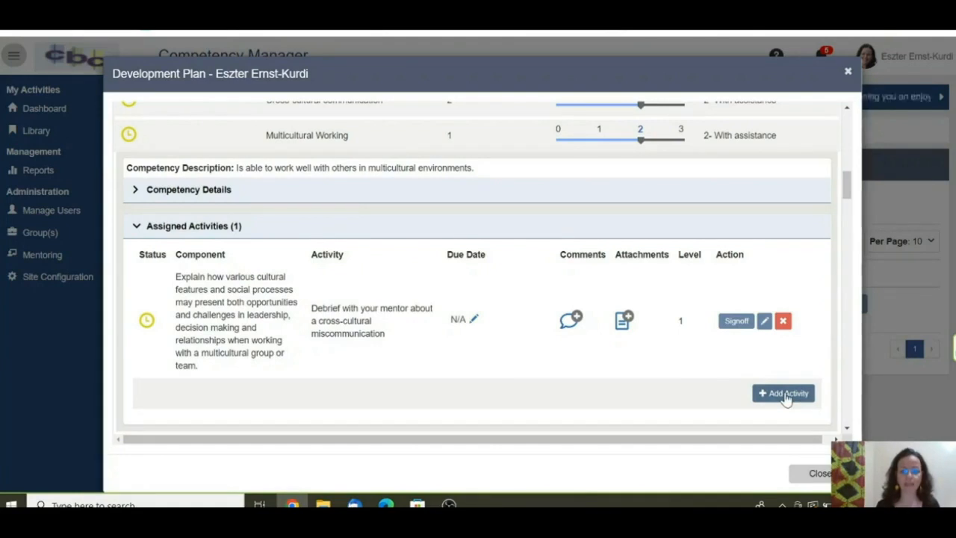
Step: Start adding an activity to Multicultural Working and look over the existing activities on offer
{"action": "left_click", "coordinate": [786, 399]}
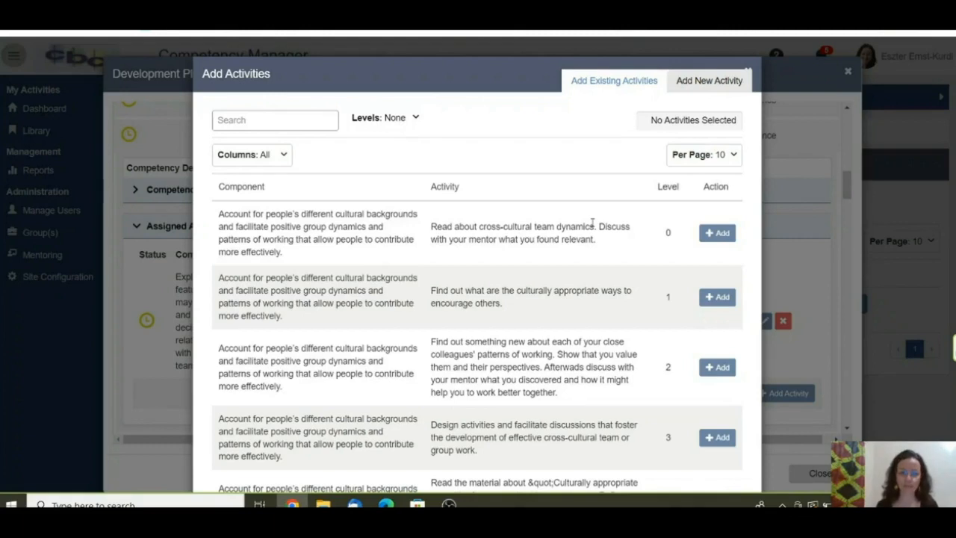
{"action": "scroll", "coordinate": [592, 222], "scroll_direction": "down", "scroll_amount": 1}
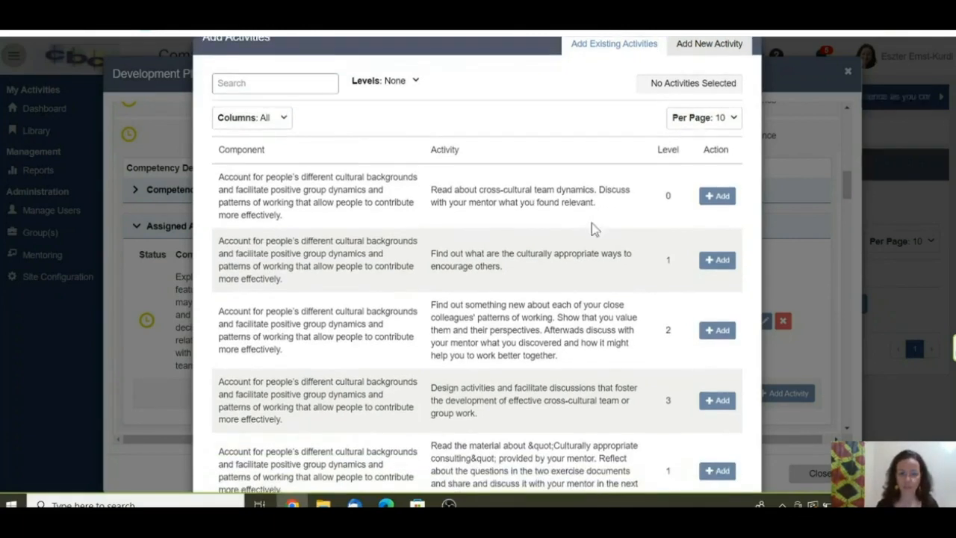
{"action": "scroll", "coordinate": [593, 222], "scroll_direction": "up", "scroll_amount": 1}
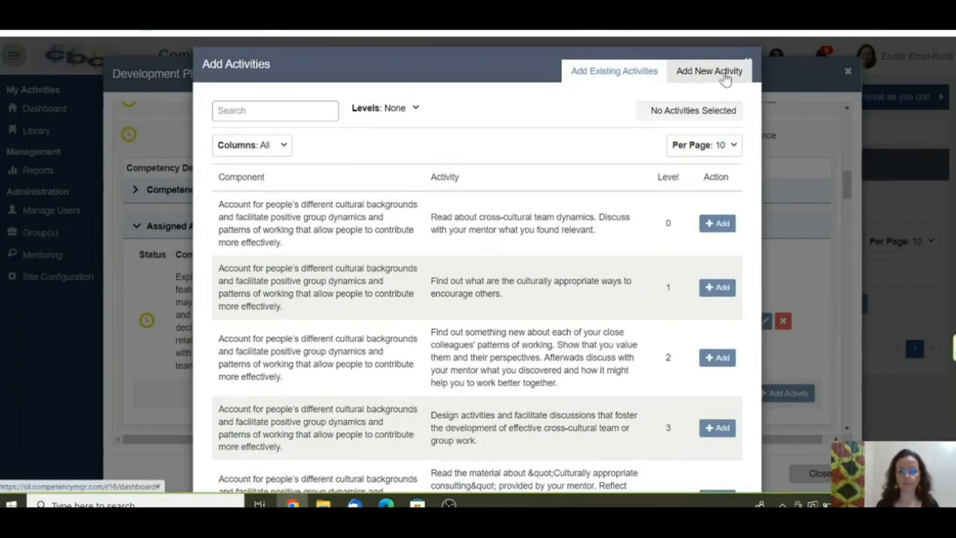
{"action": "left_click", "coordinate": [725, 79]}
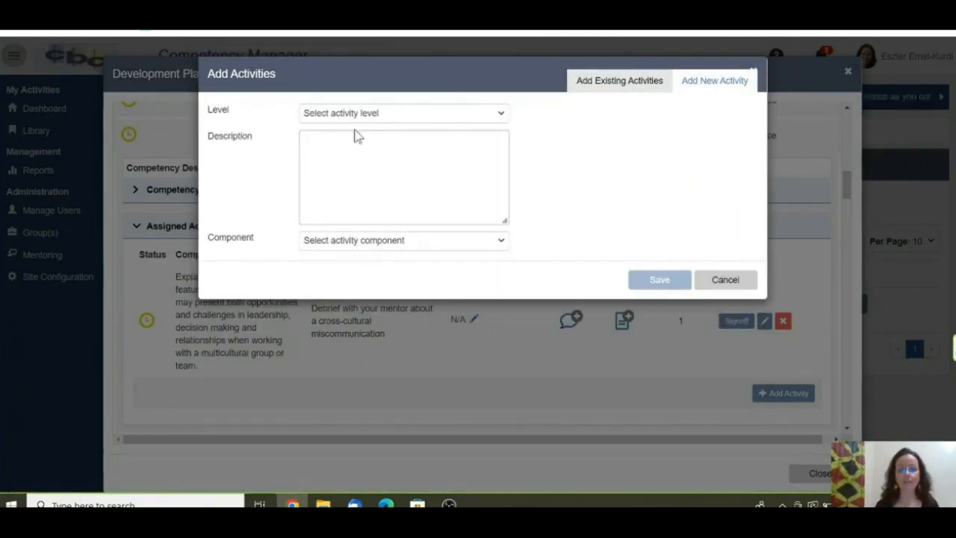
{"action": "left_click", "coordinate": [454, 116]}
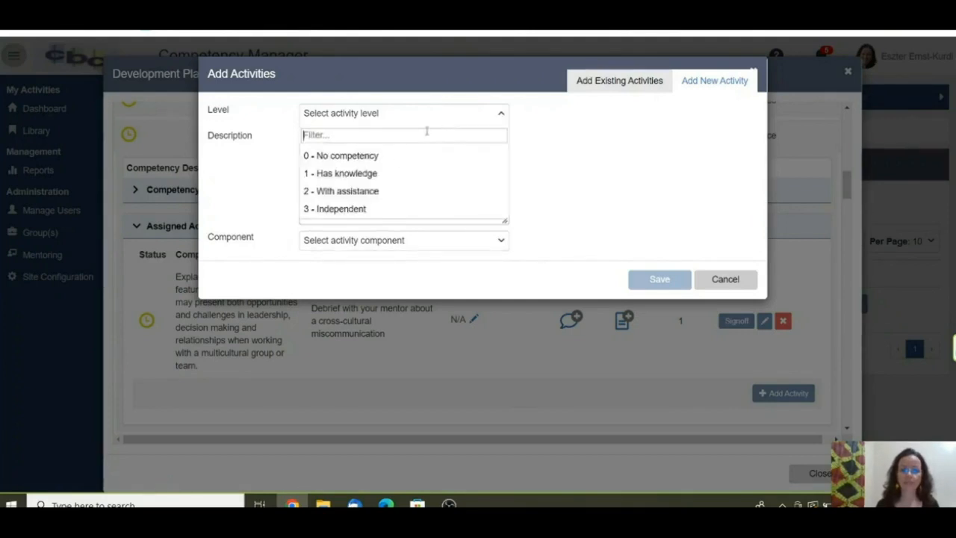
{"action": "left_click", "coordinate": [376, 176]}
{"action": "left_click", "coordinate": [352, 167]}
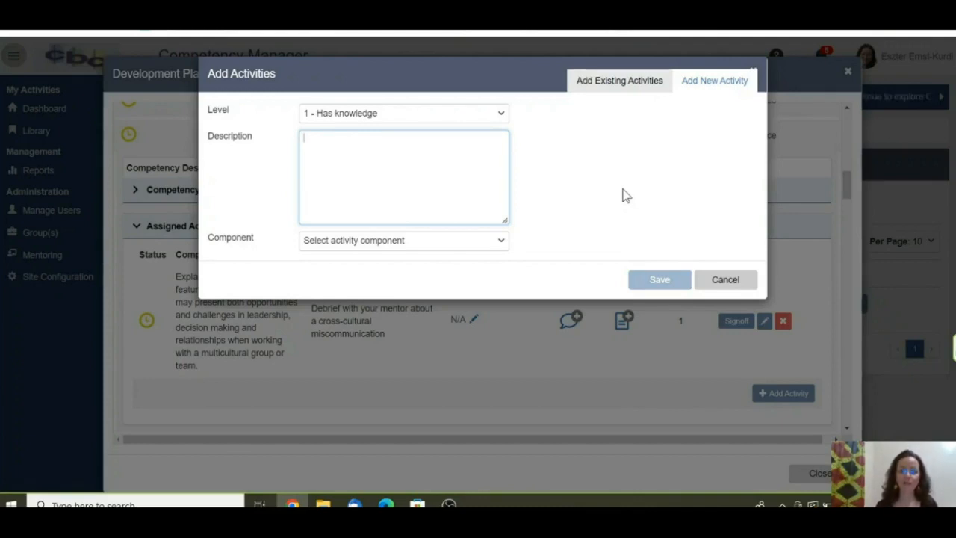
{"action": "left_click", "coordinate": [613, 84]}
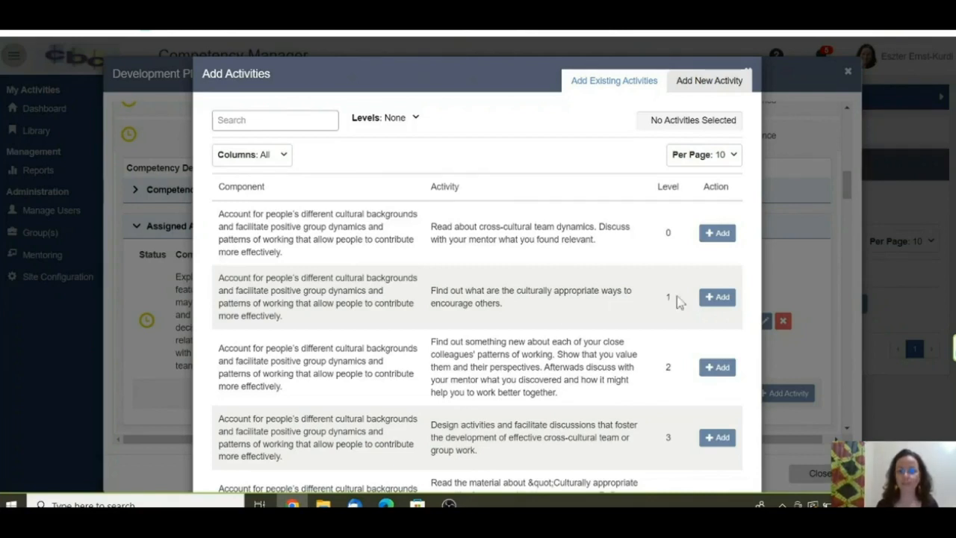
Step: Add the existing level 1 activity on finding culturally appropriate ways to encourage others, and save the selection
{"action": "left_click", "coordinate": [718, 298]}
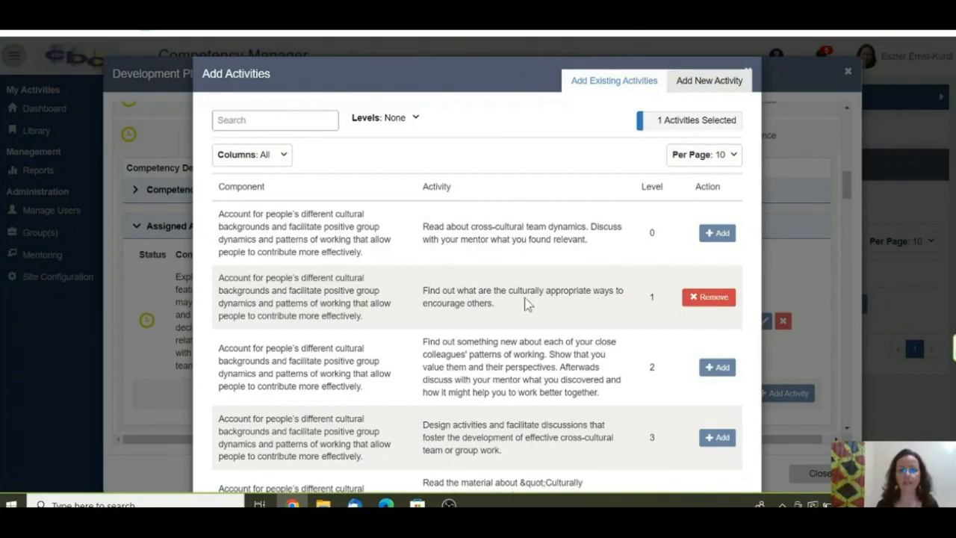
{"action": "scroll", "coordinate": [525, 303], "scroll_direction": "down", "scroll_amount": 3}
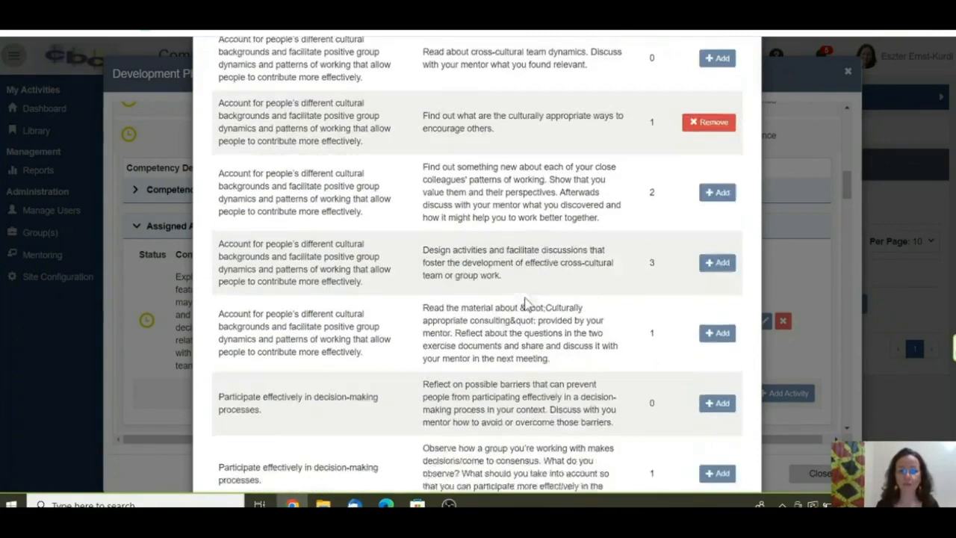
{"action": "scroll", "coordinate": [525, 302], "scroll_direction": "down", "scroll_amount": 5}
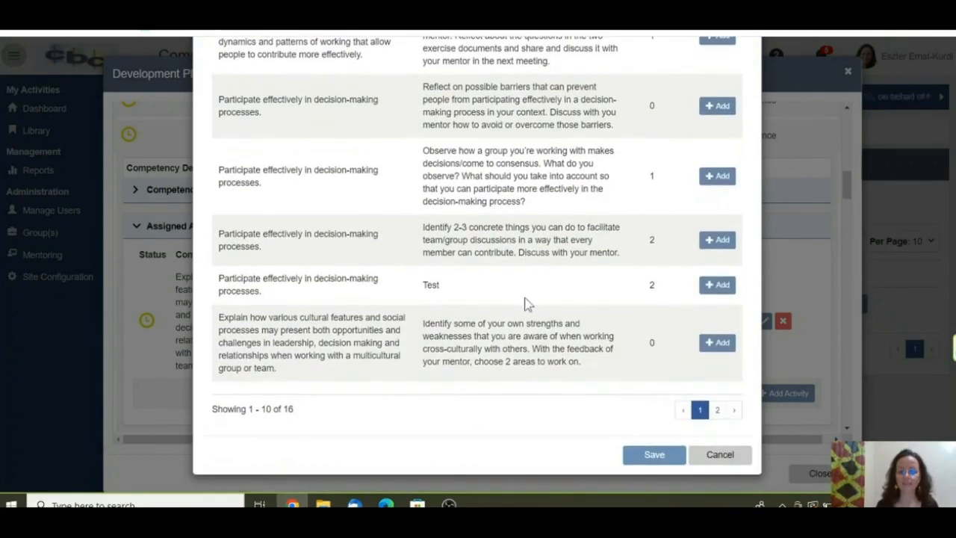
{"action": "left_click", "coordinate": [652, 456]}
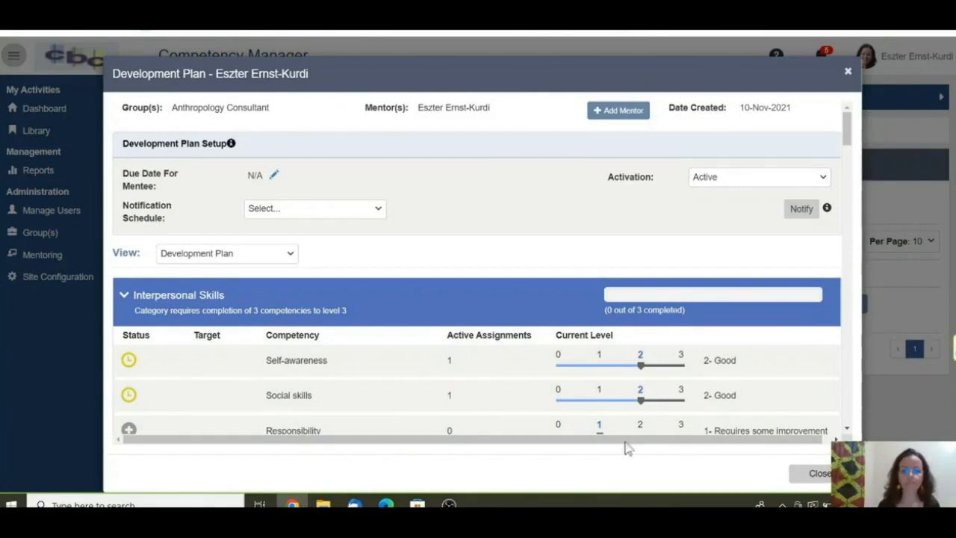
Step: Try raising the Self-awareness current level to 3 - Excellent, and put it back to 2 - Good
{"action": "scroll", "coordinate": [570, 360], "scroll_direction": "down", "scroll_amount": 1}
{"action": "scroll", "coordinate": [570, 360], "scroll_direction": "down", "scroll_amount": 2}
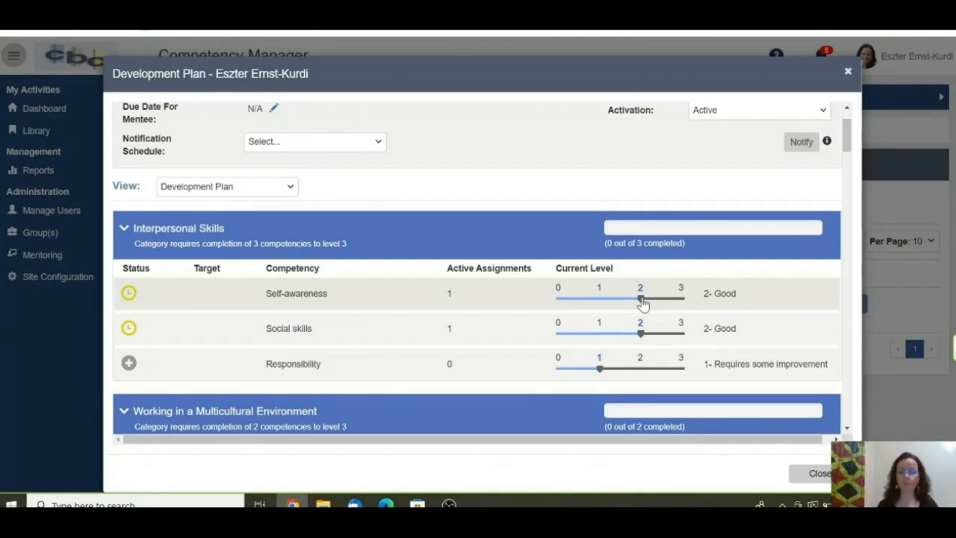
{"action": "left_click_drag", "start_coordinate": [642, 302], "coordinate": [671, 304]}
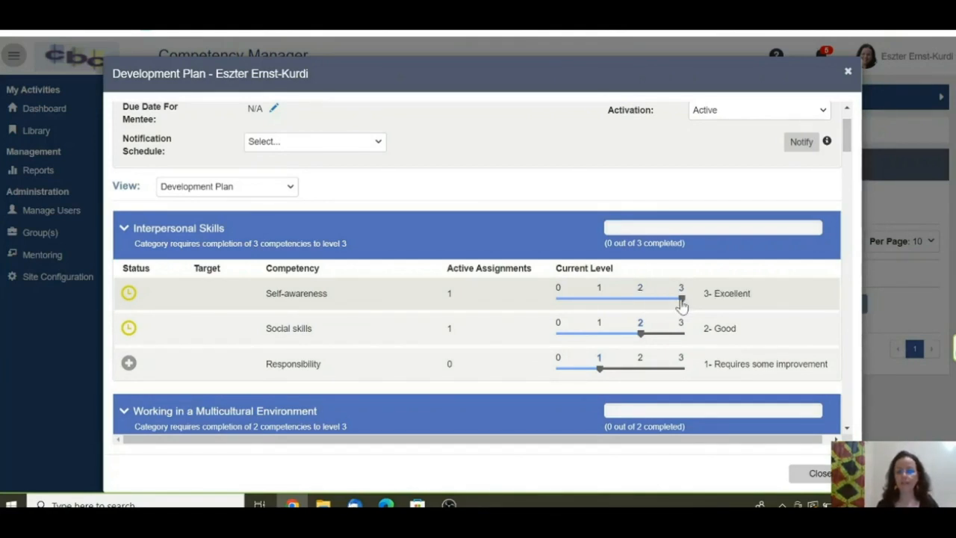
{"action": "left_click_drag", "start_coordinate": [681, 301], "coordinate": [641, 304]}
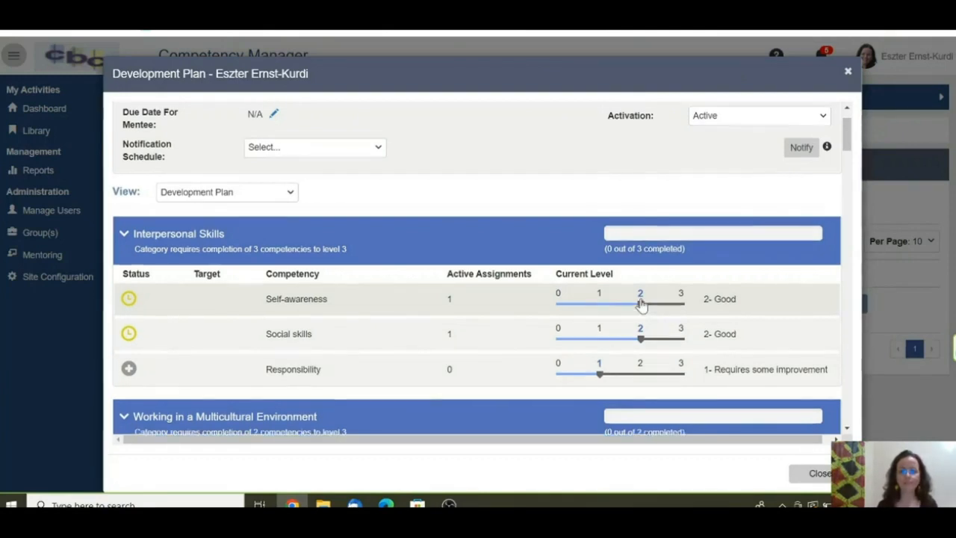
Step: Close the mentee's plan and show the personal Development Plan overview for Anthropology Consultant
{"action": "scroll", "coordinate": [641, 303], "scroll_direction": "up", "scroll_amount": 2}
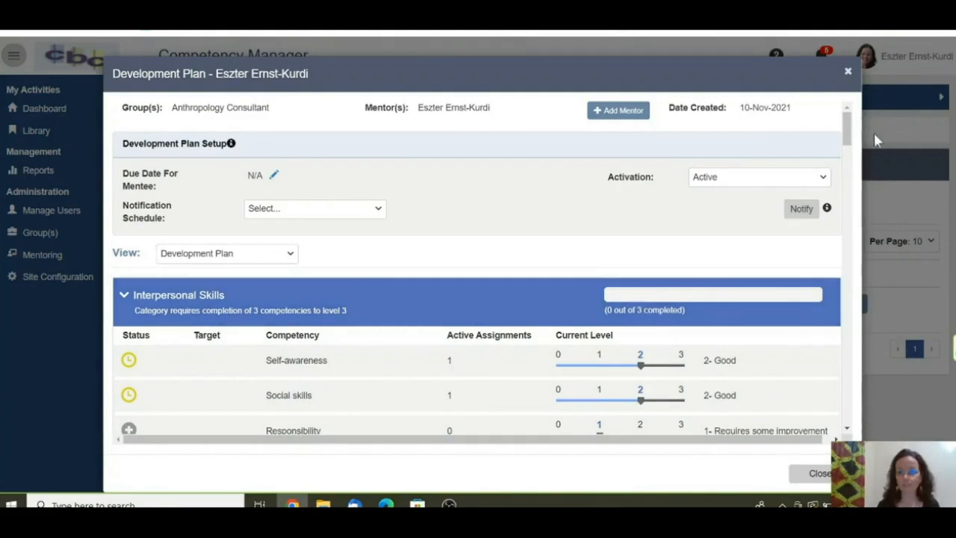
{"action": "left_click", "coordinate": [848, 73]}
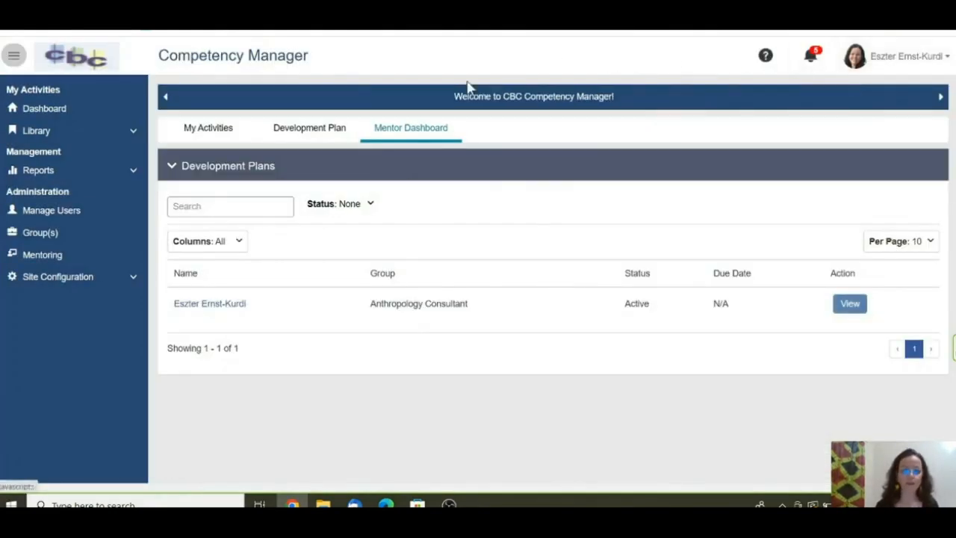
{"action": "left_click", "coordinate": [304, 135]}
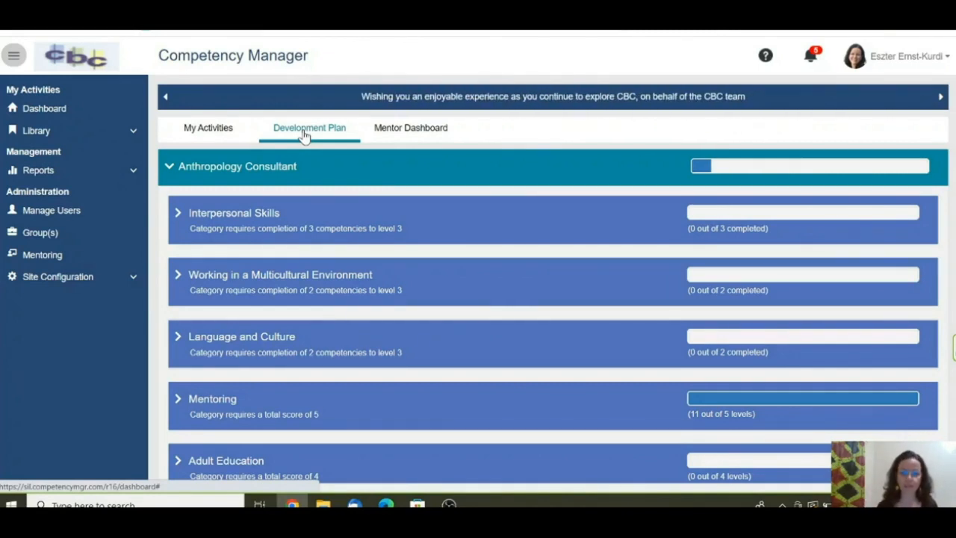
Step: Show the currently assigned activities in My Activities and view the comments on the Language use activity
{"action": "left_click", "coordinate": [198, 132]}
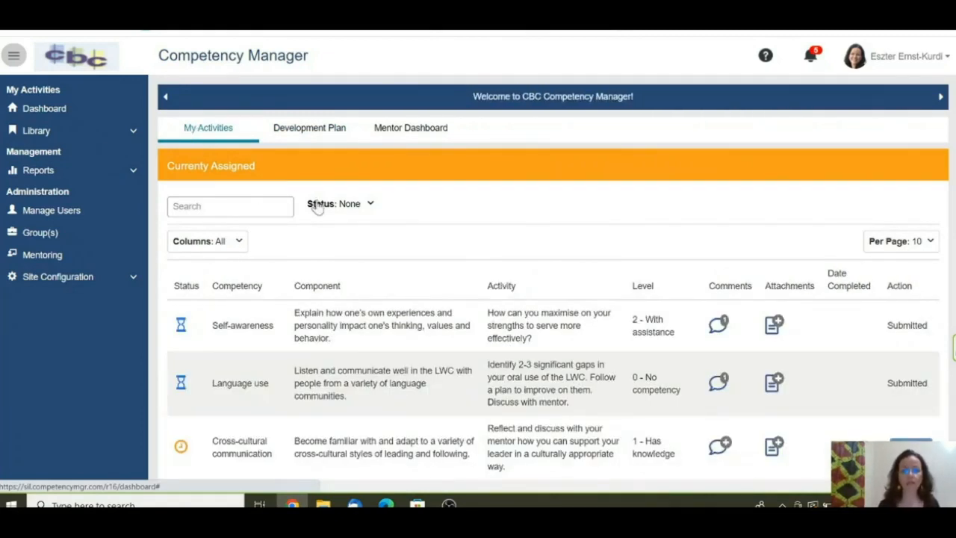
{"action": "scroll", "coordinate": [396, 221], "scroll_direction": "down", "scroll_amount": 1}
{"action": "scroll", "coordinate": [396, 221], "scroll_direction": "down", "scroll_amount": 1}
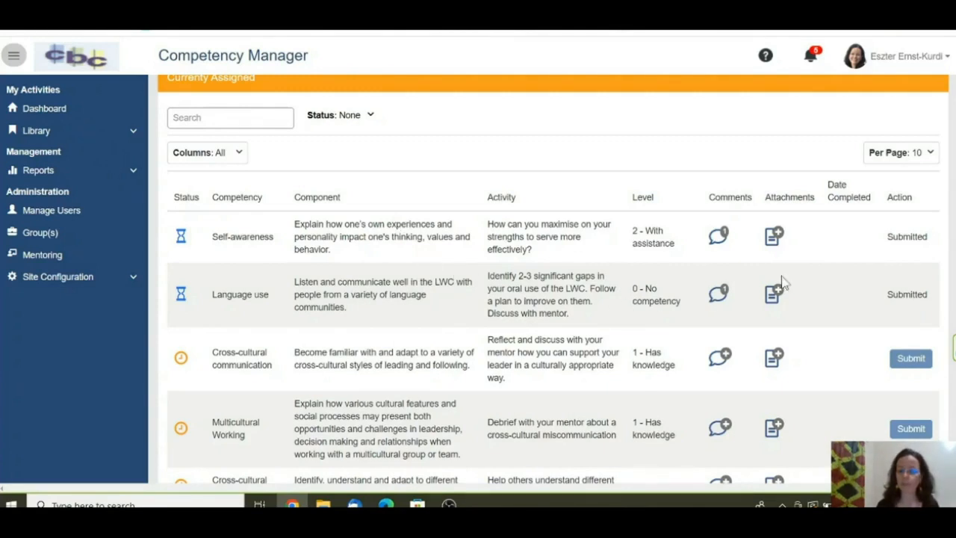
{"action": "left_click", "coordinate": [715, 299]}
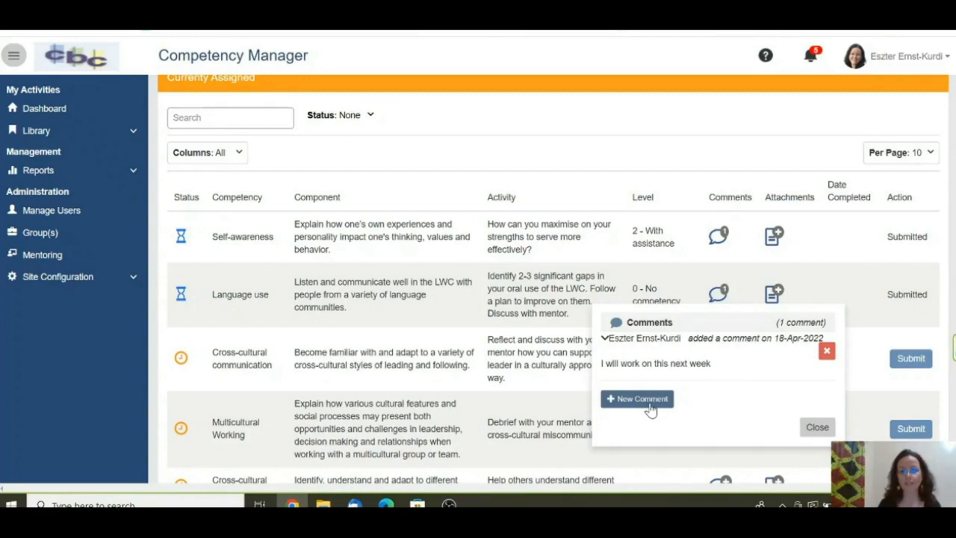
{"action": "left_click", "coordinate": [813, 428]}
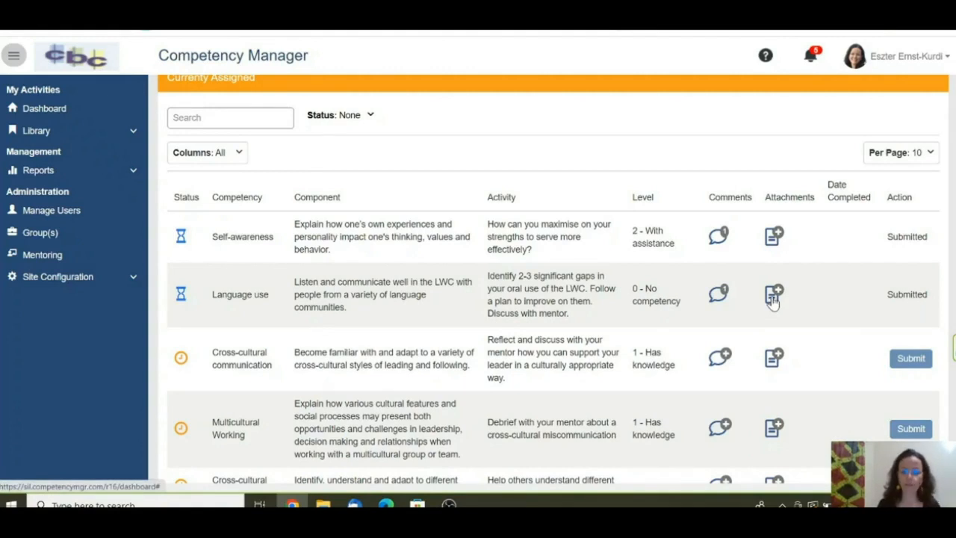
Step: View the attachment options for the Language use activity and close them without adding a file
{"action": "left_click", "coordinate": [774, 299]}
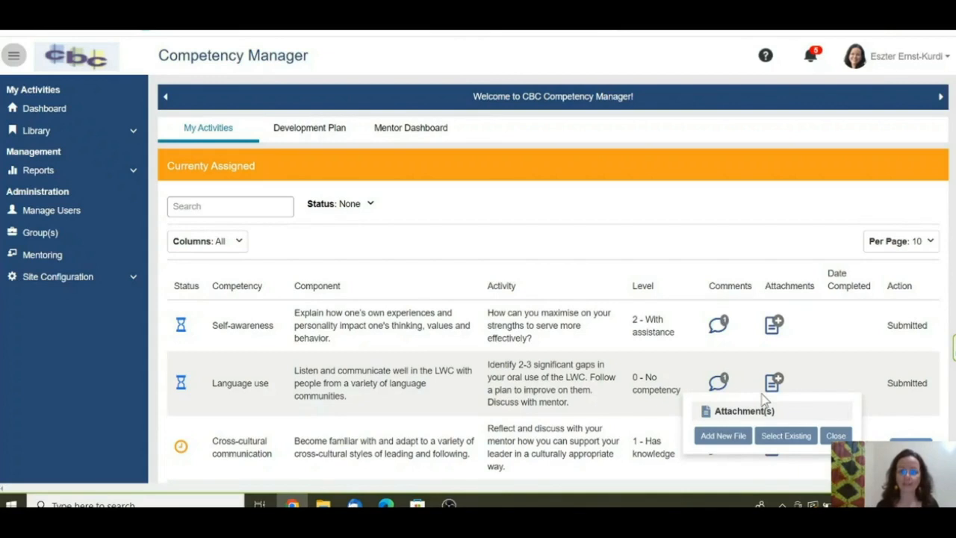
{"action": "left_click", "coordinate": [838, 437]}
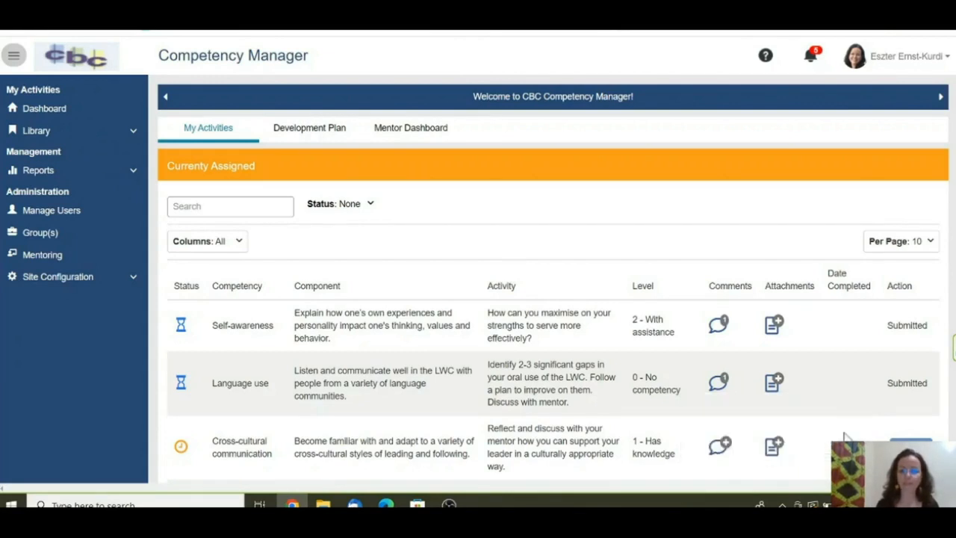
Step: Sign off the level 1 Cross-cultural communication activity on supporting your leader as completed, dated 18-Apr-2022, and save the signoff
{"action": "scroll", "coordinate": [795, 365], "scroll_direction": "down", "scroll_amount": 1}
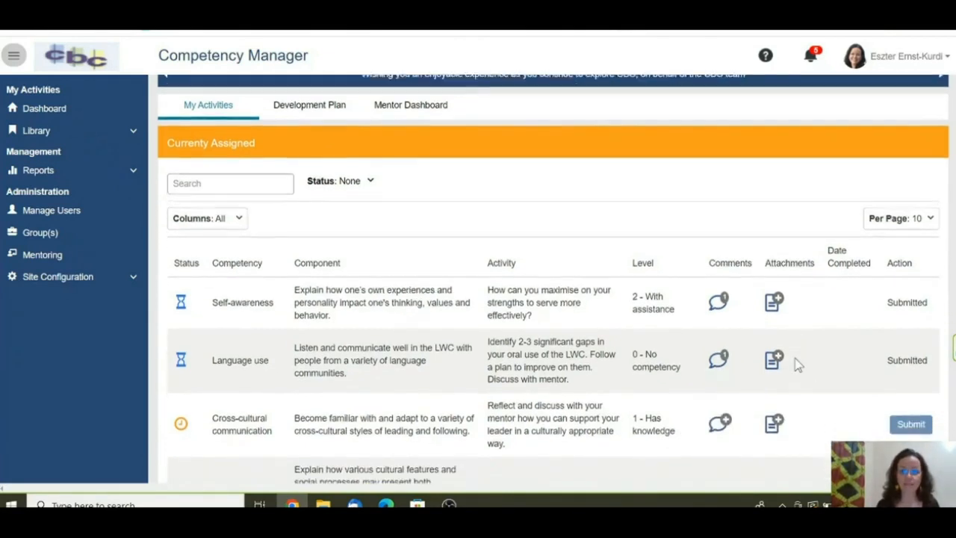
{"action": "scroll", "coordinate": [798, 365], "scroll_direction": "down", "scroll_amount": 1}
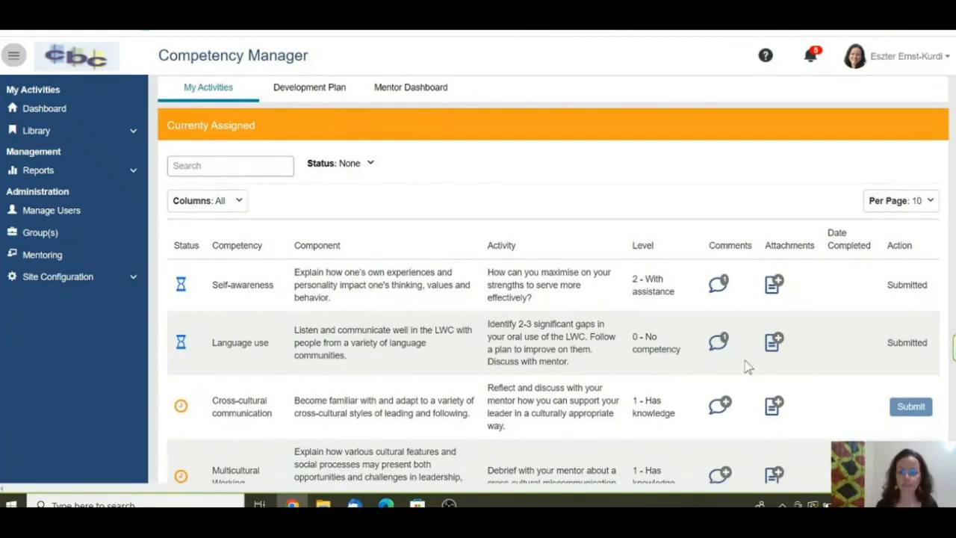
{"action": "left_click", "coordinate": [913, 408]}
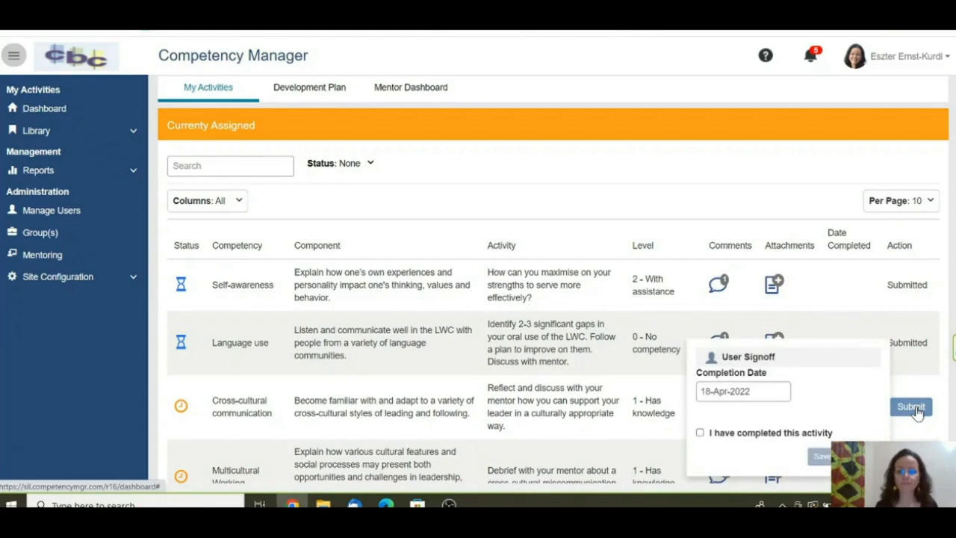
{"action": "left_click", "coordinate": [700, 433]}
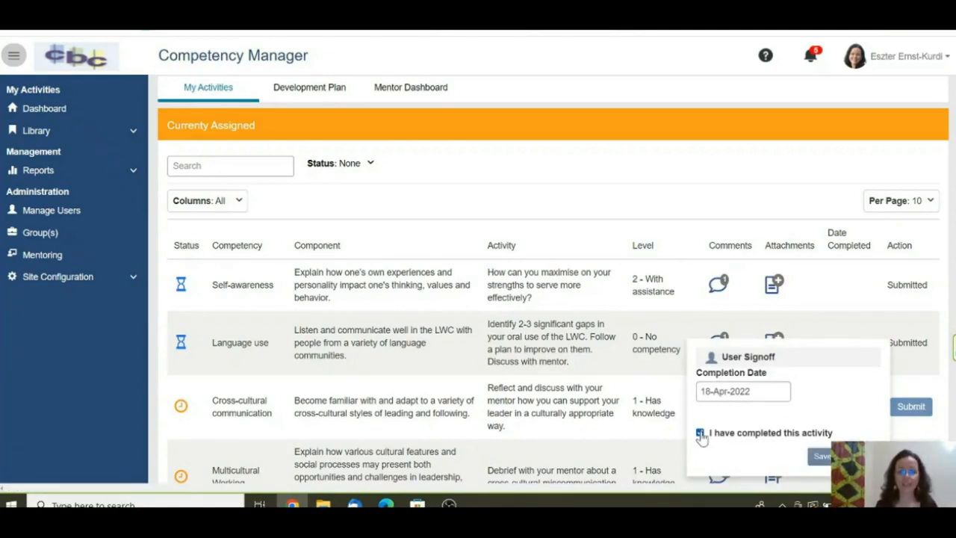
{"action": "left_click", "coordinate": [821, 457]}
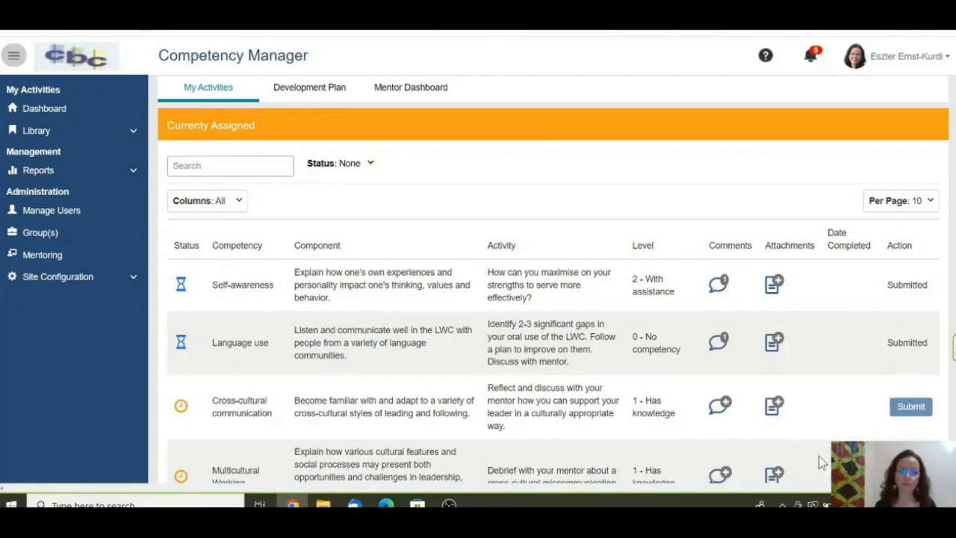